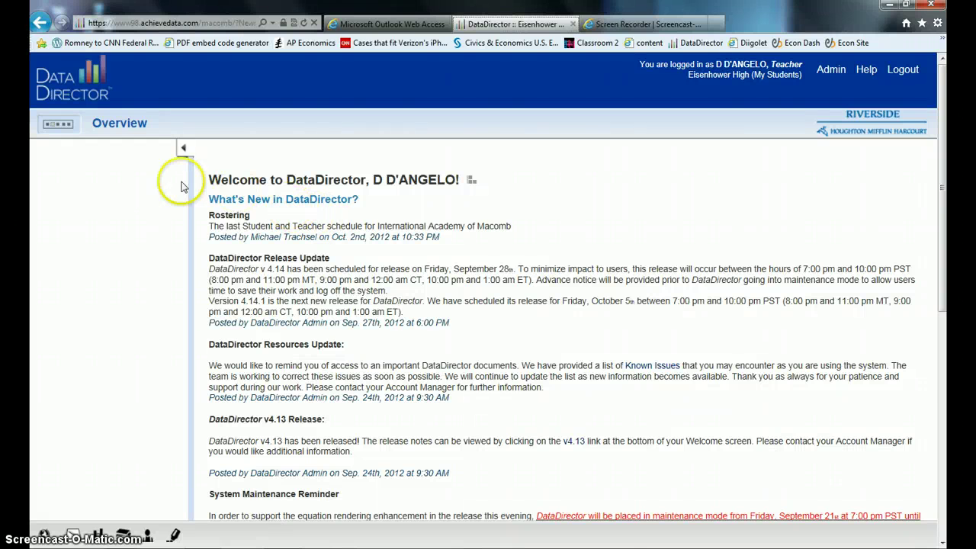
# From the Switcher's Assessments area, start a New Answer Sheet Assessment.
pyautogui.click(69, 130)
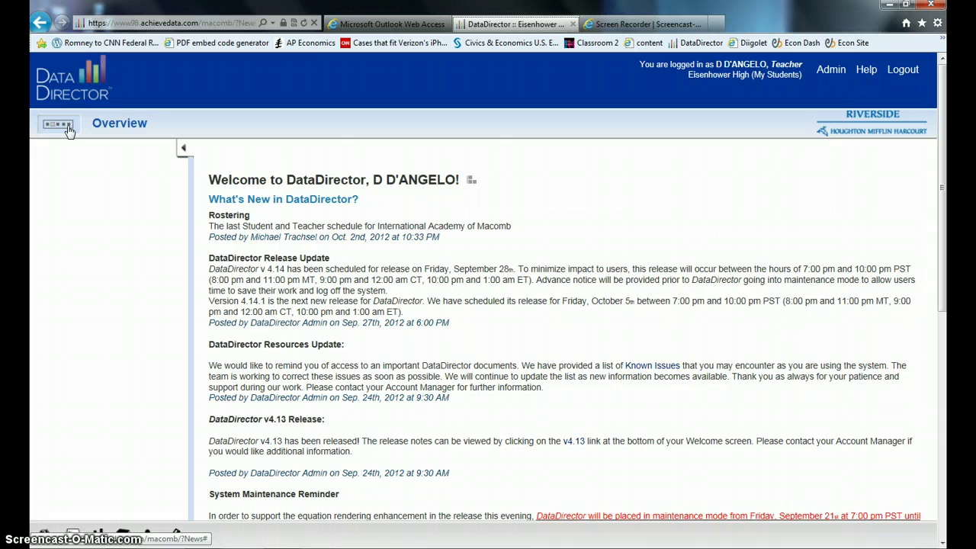
pyautogui.click(69, 129)
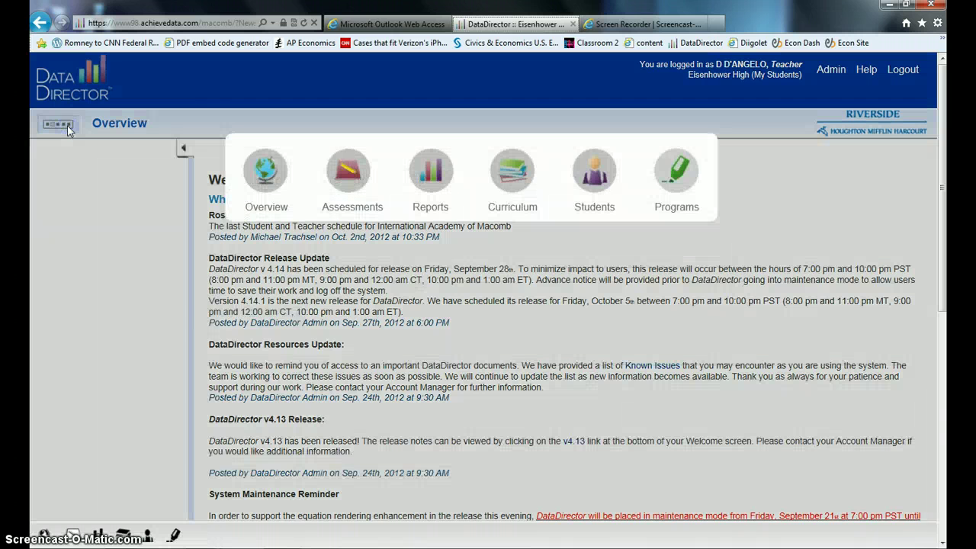
pyautogui.click(342, 172)
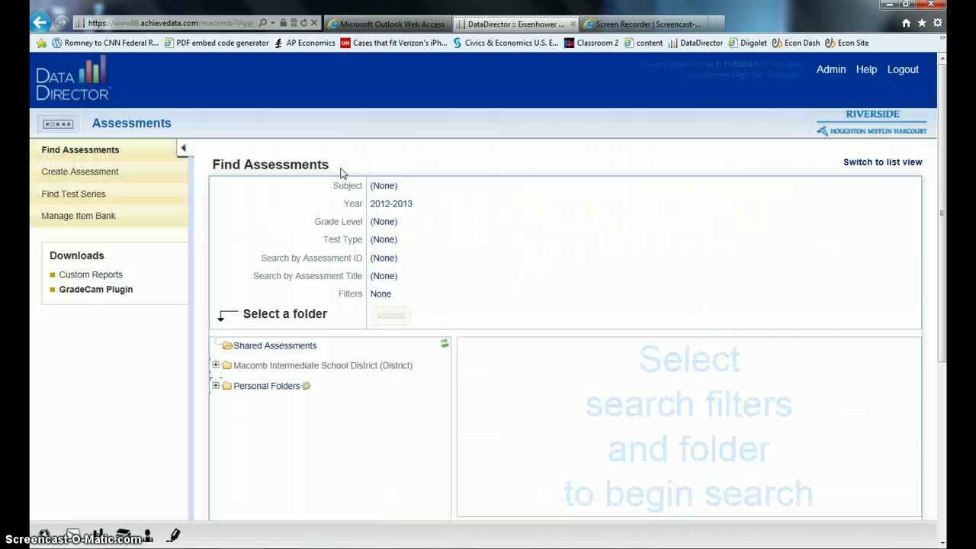
pyautogui.click(106, 174)
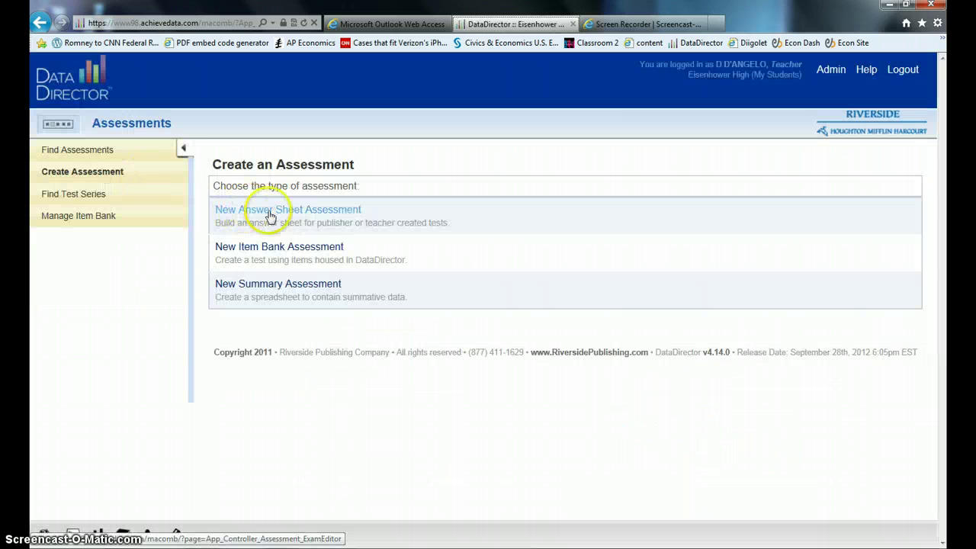
pyautogui.click(280, 216)
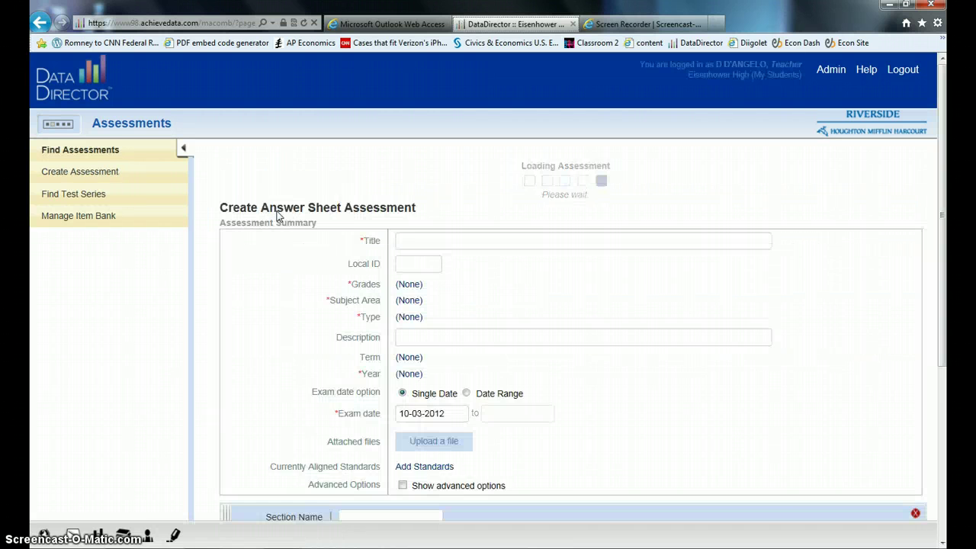
# Title the assessment 'Test Test' and select grades 10, 11 and 12.
pyautogui.click(418, 196)
pyautogui.write('Test Tes')
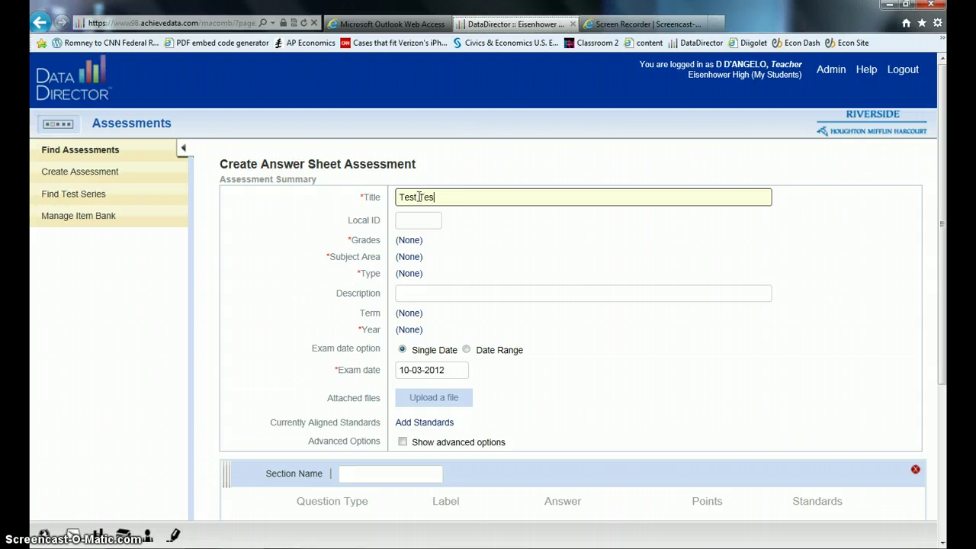
pyautogui.write('t')
pyautogui.press('Tab')
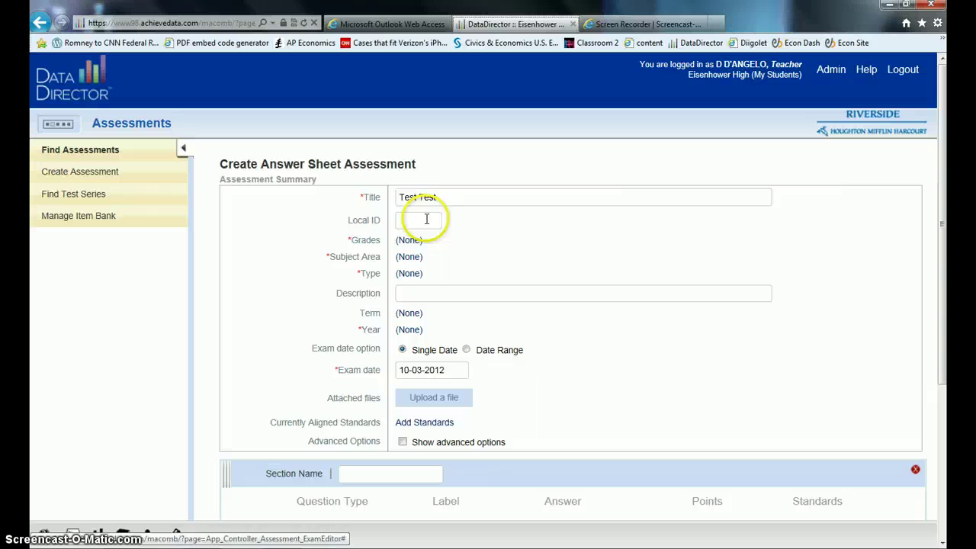
pyautogui.click(412, 241)
pyautogui.click(485, 325)
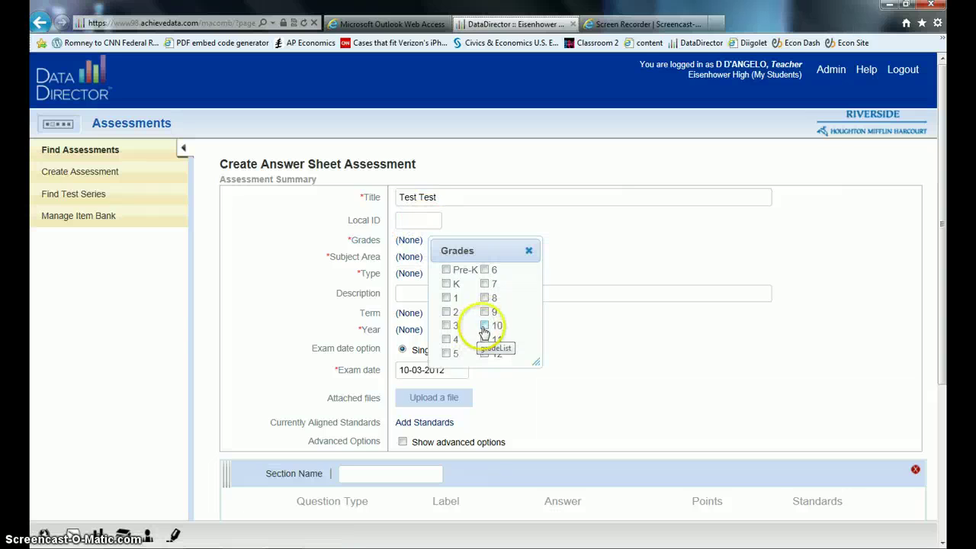
pyautogui.click(485, 354)
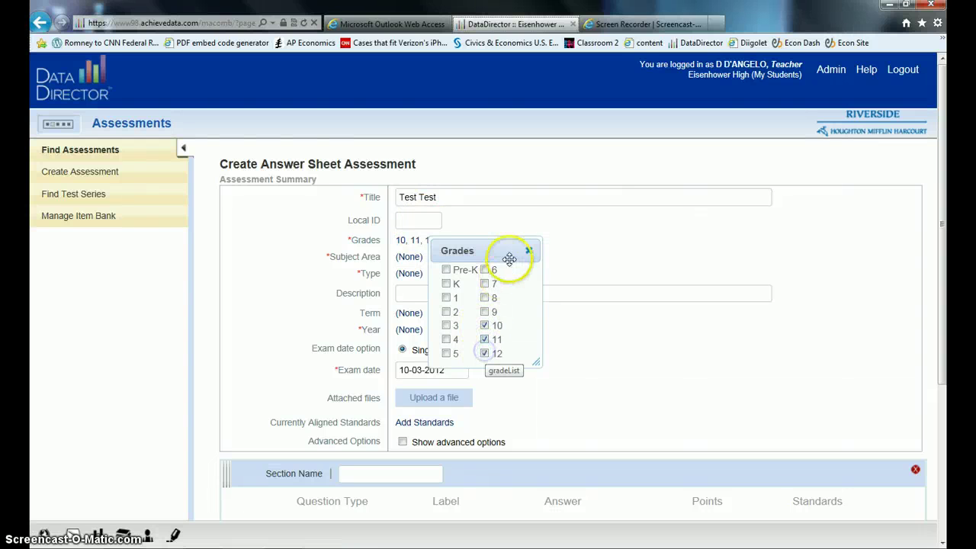
pyautogui.click(529, 250)
# Set subject Social Studies, type User-Created and academic year 2012-2013.
pyautogui.click(402, 258)
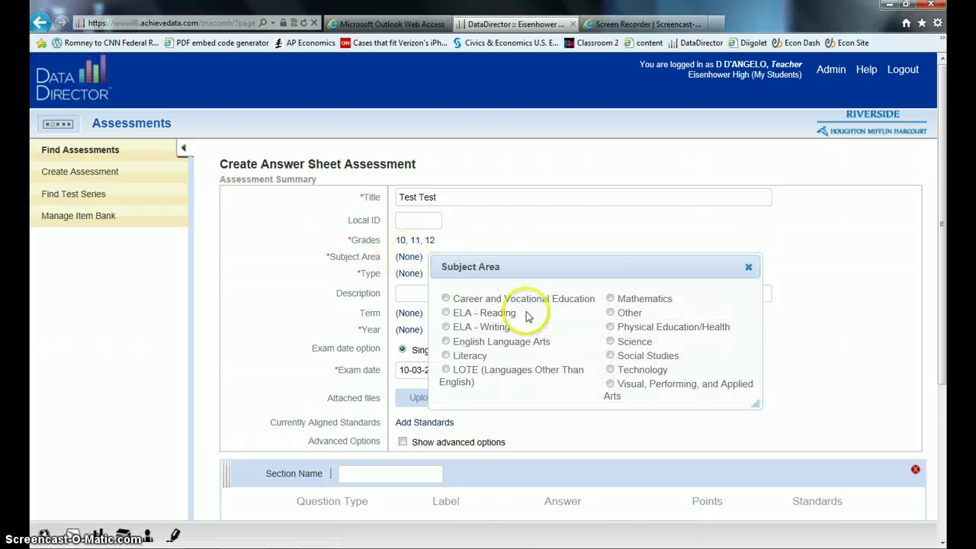
pyautogui.click(611, 353)
pyautogui.click(408, 273)
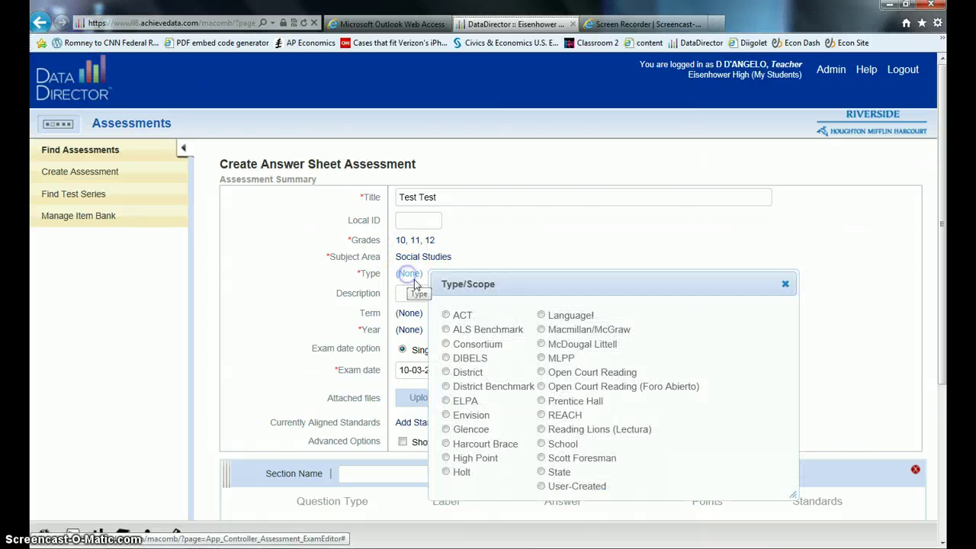
pyautogui.click(539, 487)
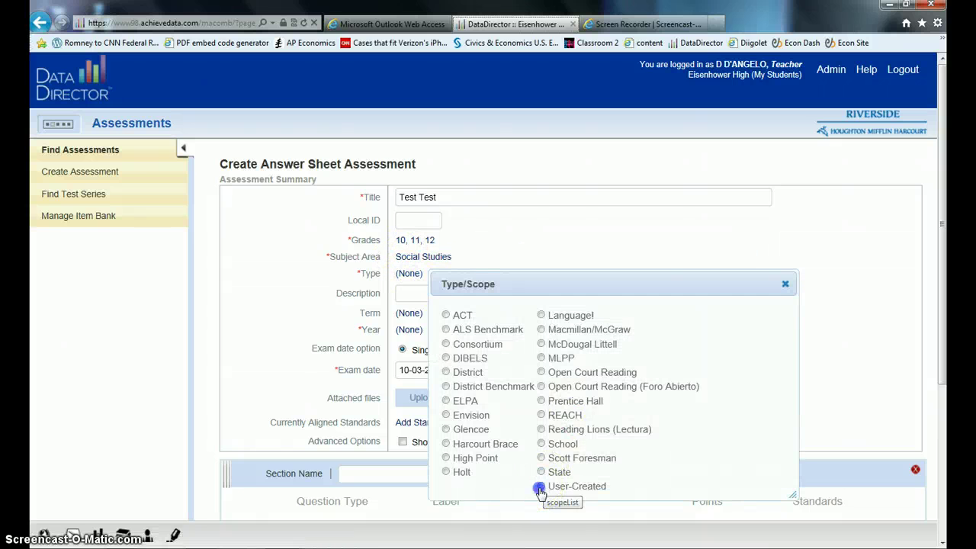
pyautogui.click(410, 329)
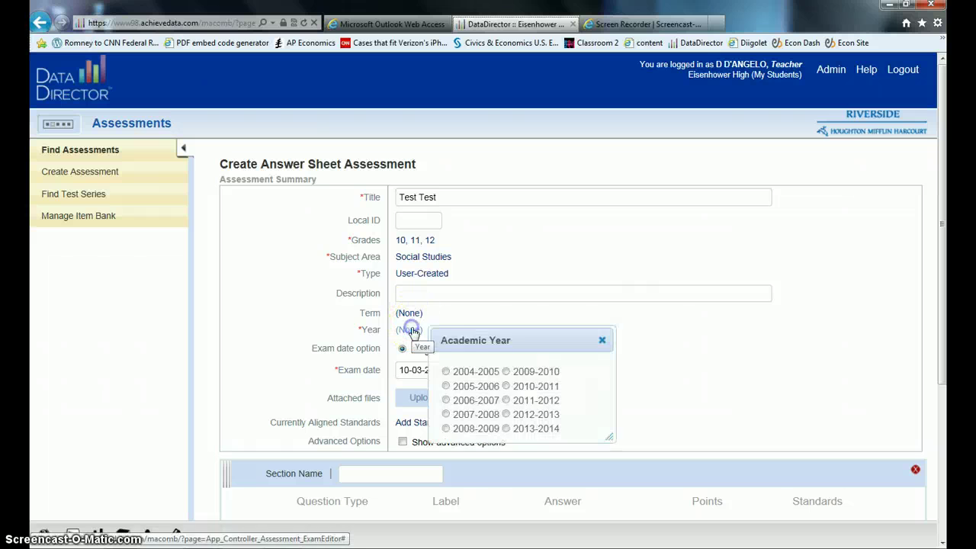
pyautogui.click(504, 414)
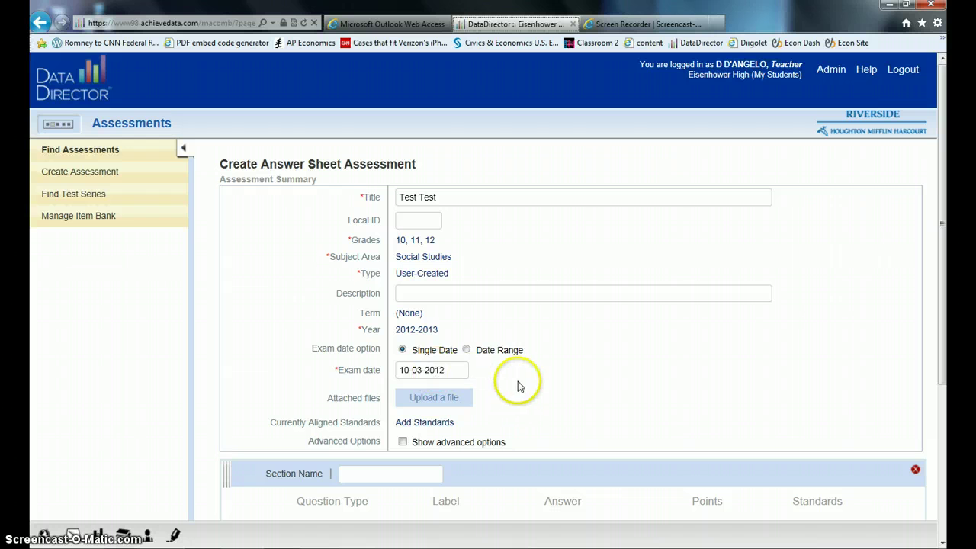
# Add one multiple-choice question, then nine more at once to make Q1–Q10.
pyautogui.scroll(-3, 512, 382)
pyautogui.scroll(-3, 511, 381)
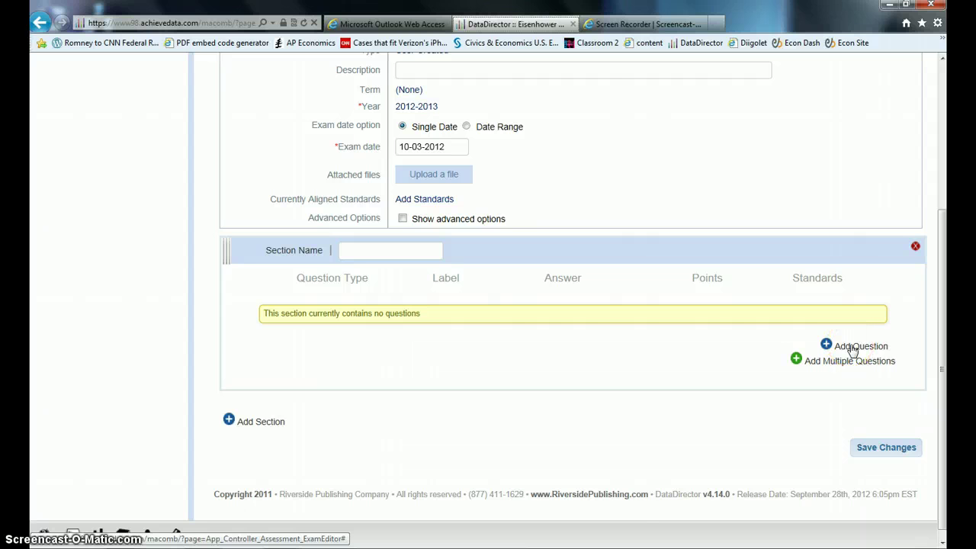
pyautogui.click(852, 347)
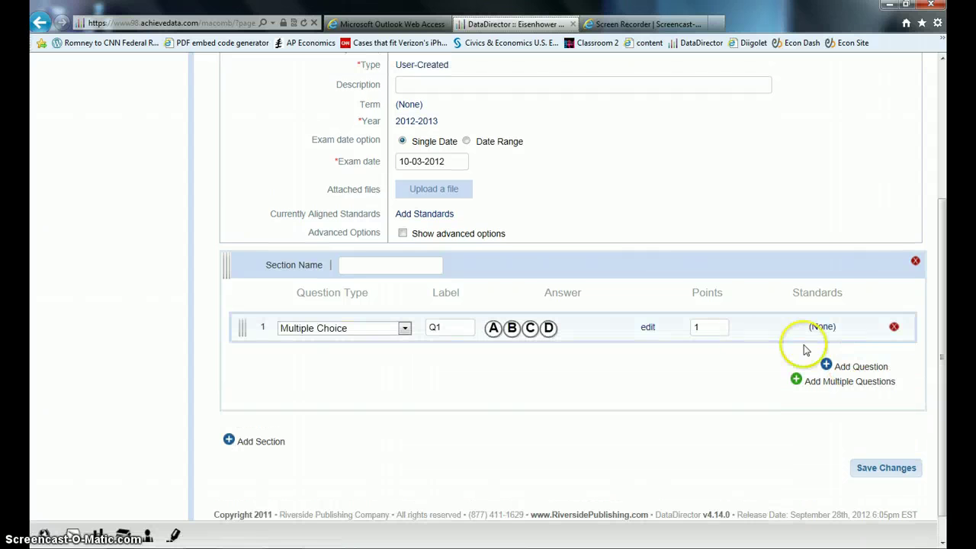
pyautogui.click(509, 329)
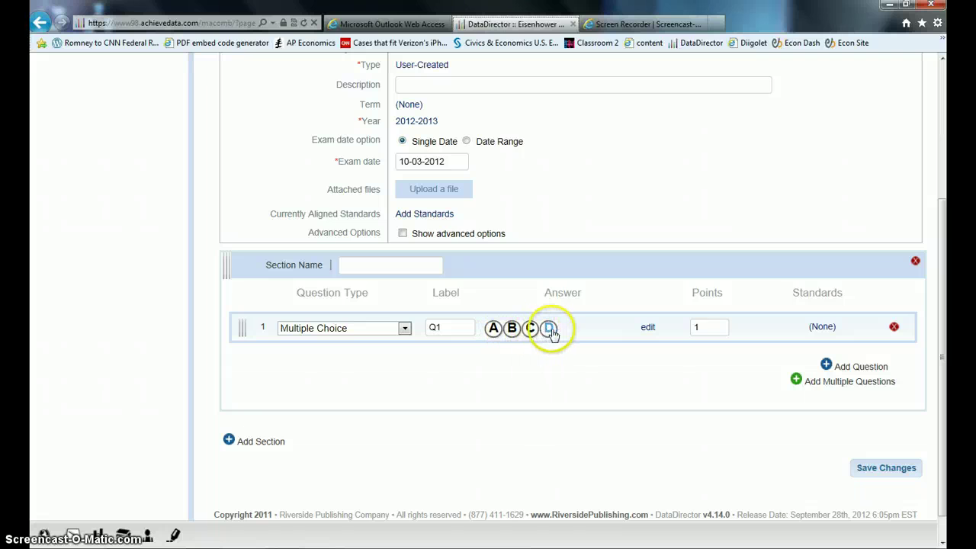
pyautogui.click(829, 385)
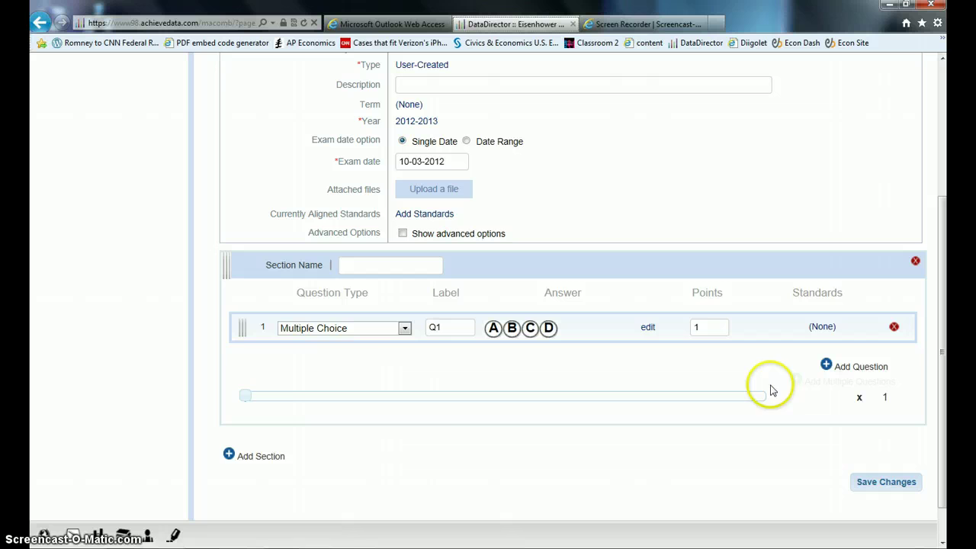
pyautogui.moveTo(244, 386); pyautogui.dragTo(286, 382)
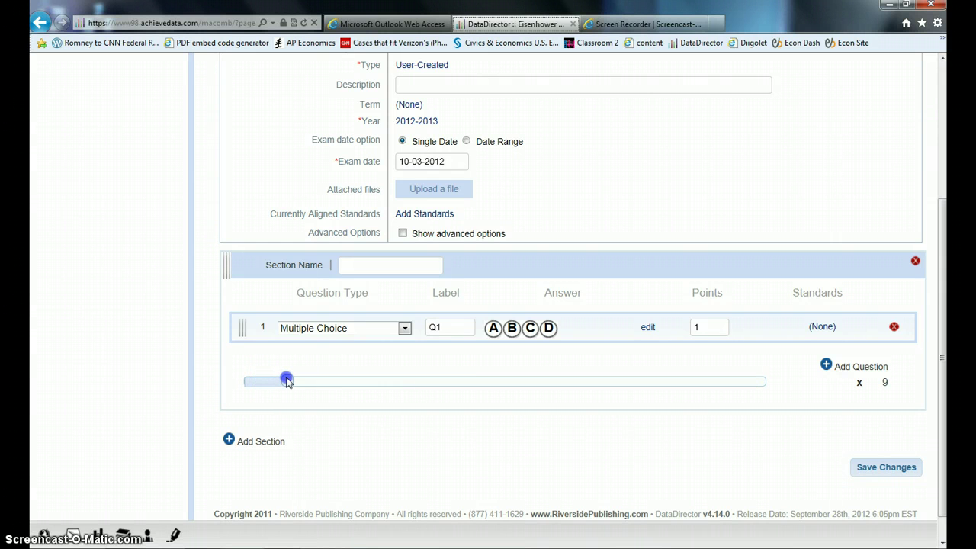
pyautogui.click(843, 368)
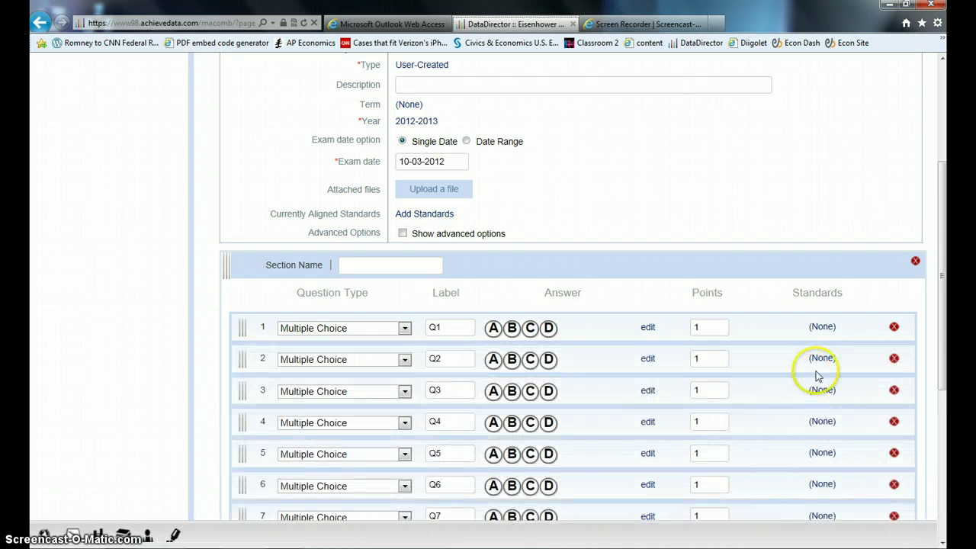
# Mark correct answers for Q1–Q5 as A, B, B, C, B.
pyautogui.scroll(-2, 818, 374)
pyautogui.scroll(-2, 817, 374)
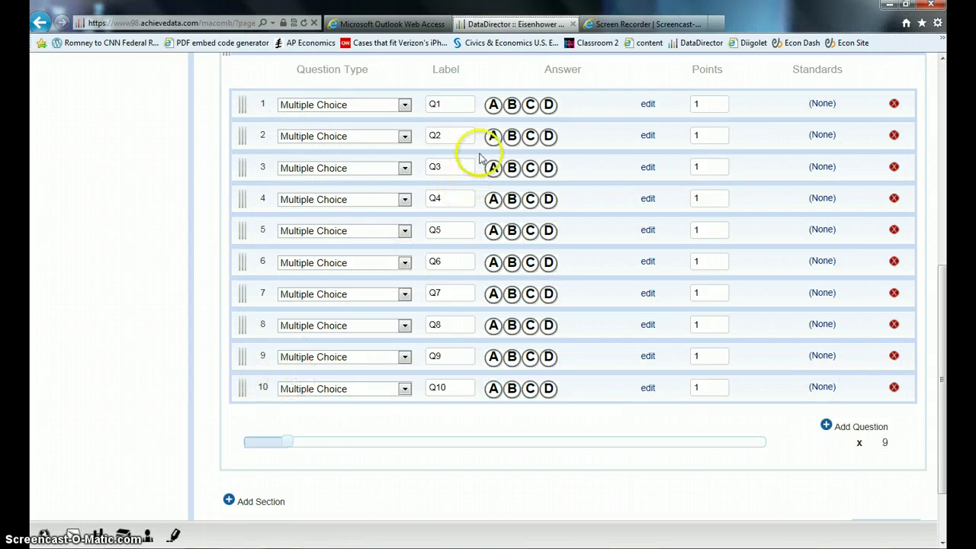
pyautogui.click(503, 111)
pyautogui.click(511, 138)
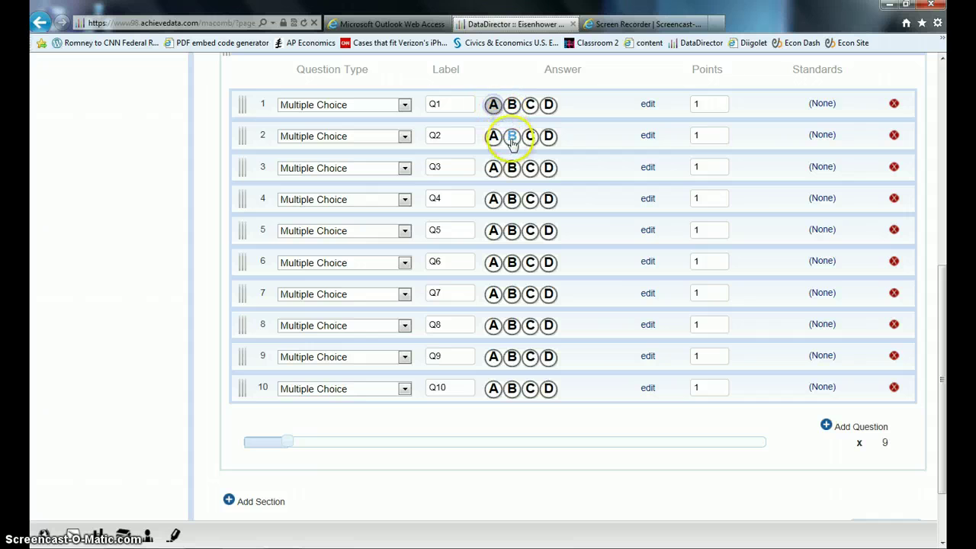
pyautogui.click(511, 168)
pyautogui.click(530, 199)
pyautogui.click(512, 231)
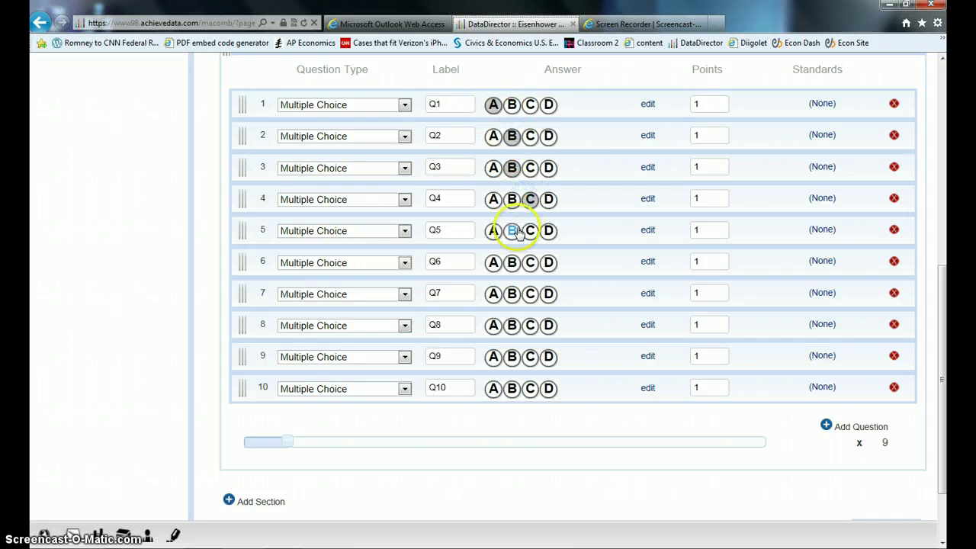
# Mark Q6–Q10 as D, D, C, C, B and save the assessment.
pyautogui.click(548, 264)
pyautogui.click(548, 293)
pyautogui.click(530, 325)
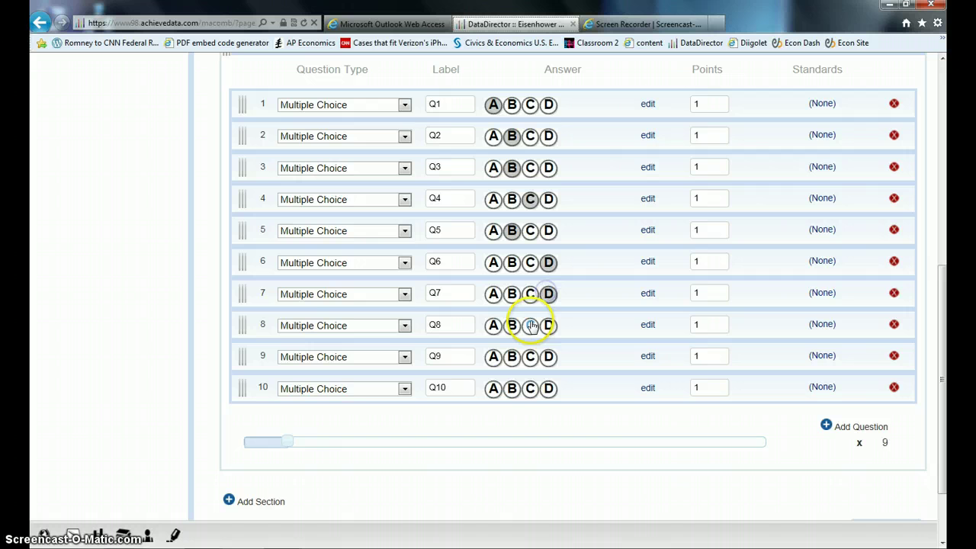
pyautogui.click(530, 357)
pyautogui.click(512, 389)
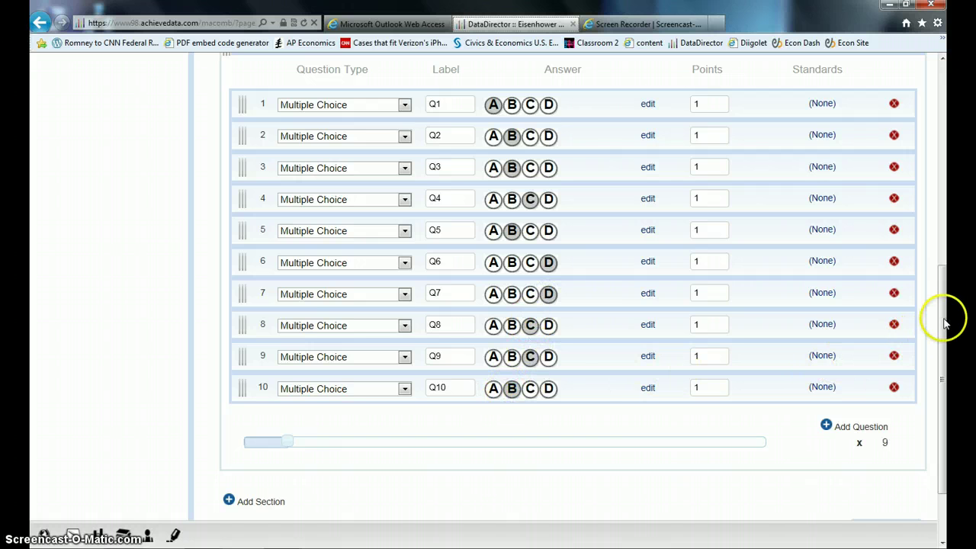
pyautogui.moveTo(941, 318); pyautogui.dragTo(945, 354)
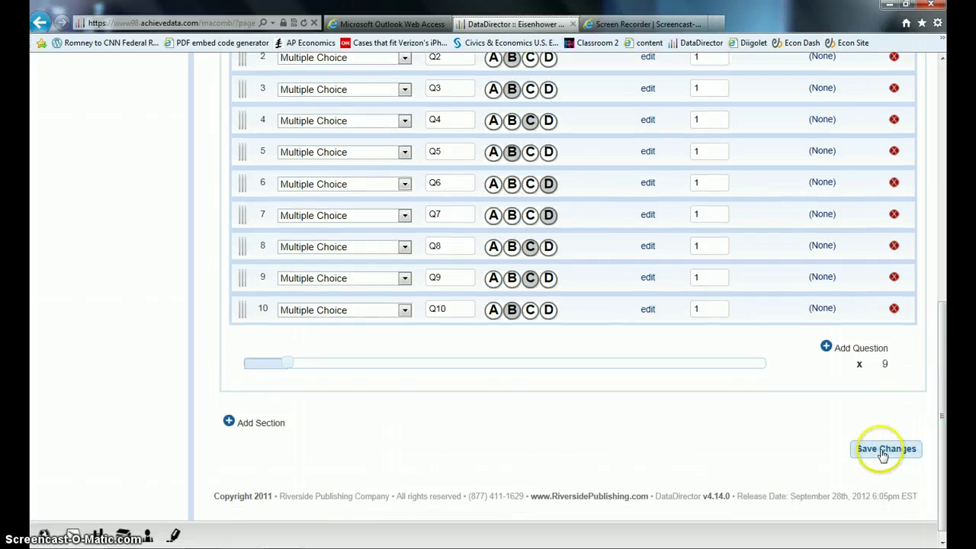
pyautogui.click(885, 461)
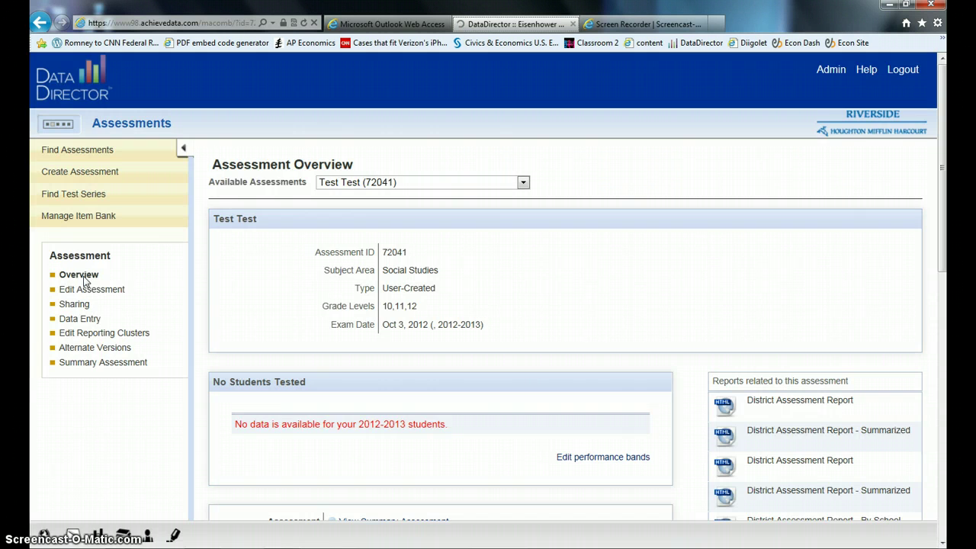
# Open the Test Test overview and scroll to Downloadable Assessment Materials.
pyautogui.click(226, 286)
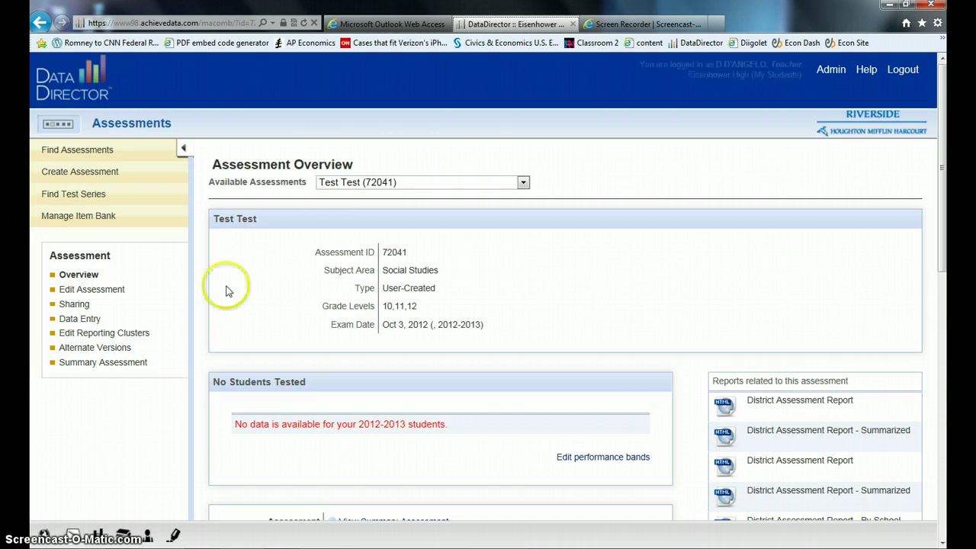
pyautogui.scroll(-3, 262, 289)
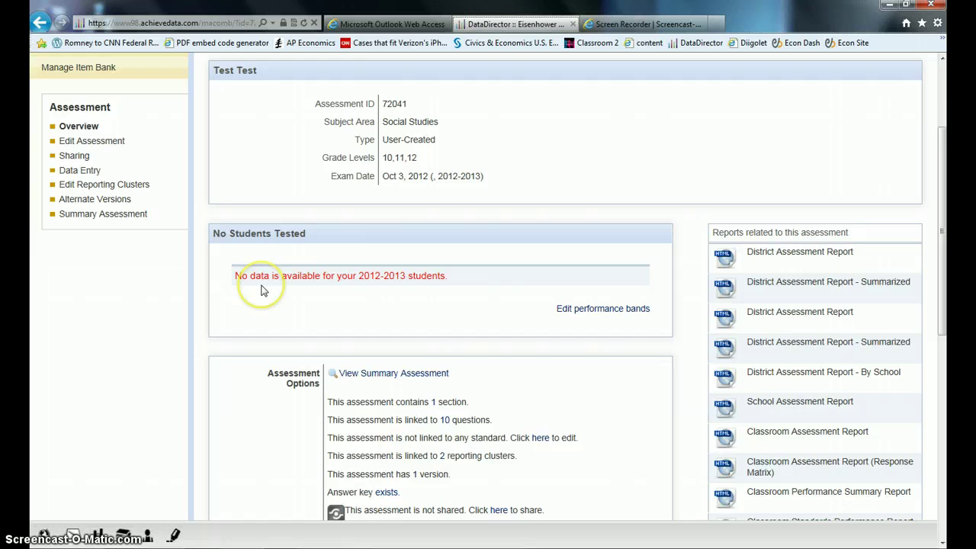
pyautogui.scroll(-2, 261, 289)
pyautogui.scroll(-1, 262, 289)
pyautogui.scroll(-2, 261, 289)
pyautogui.scroll(-3, 262, 290)
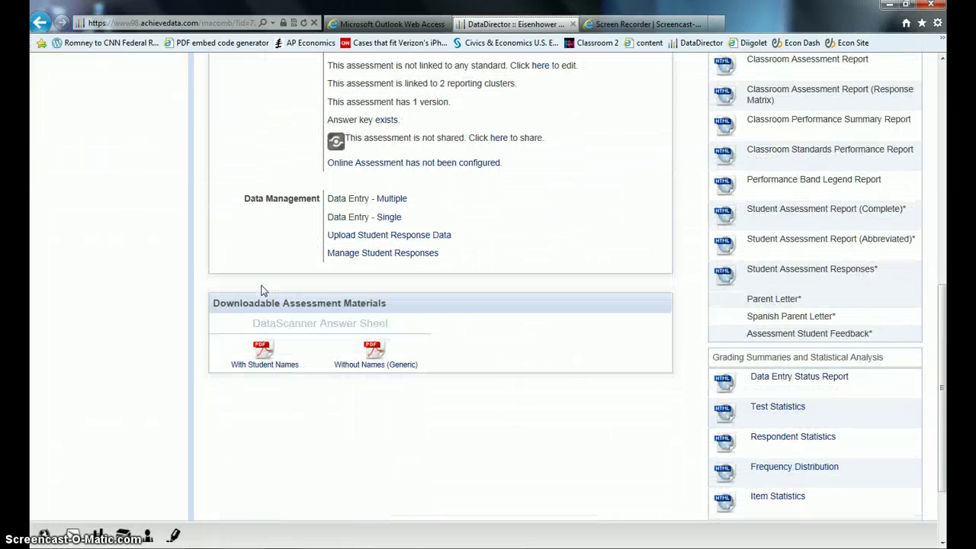
# Request answer sheets With Student Names and continue to class selection.
pyautogui.click(260, 276)
pyautogui.click(263, 345)
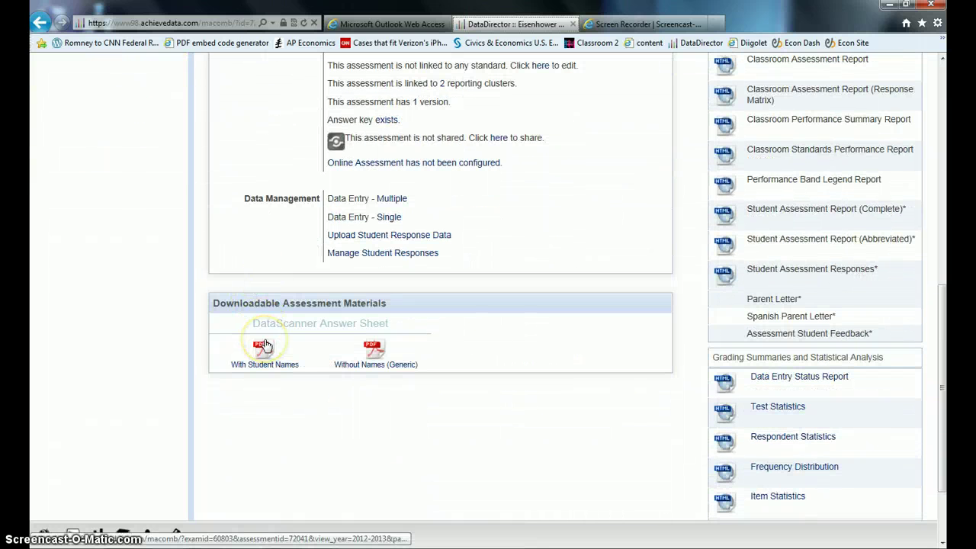
pyautogui.click(263, 346)
pyautogui.click(263, 351)
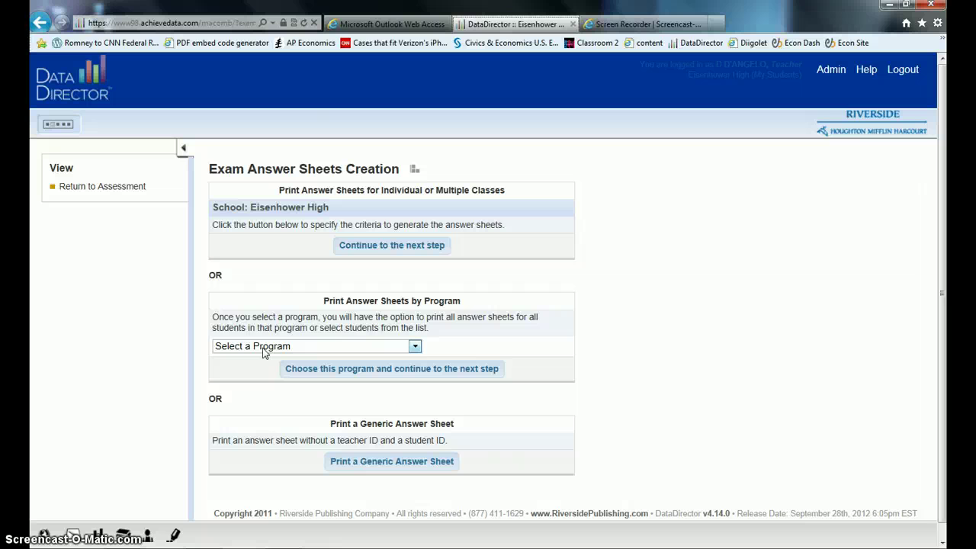
pyautogui.click(309, 273)
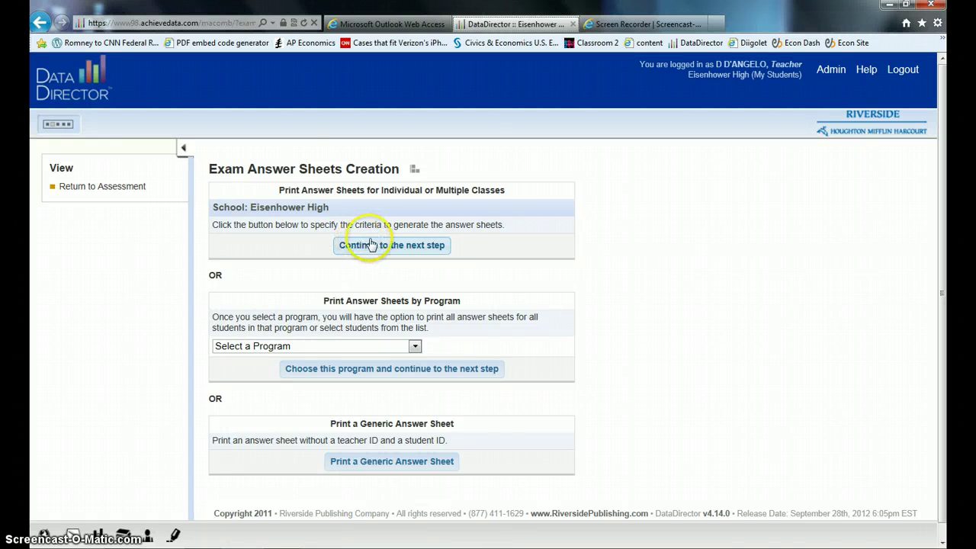
pyautogui.click(381, 244)
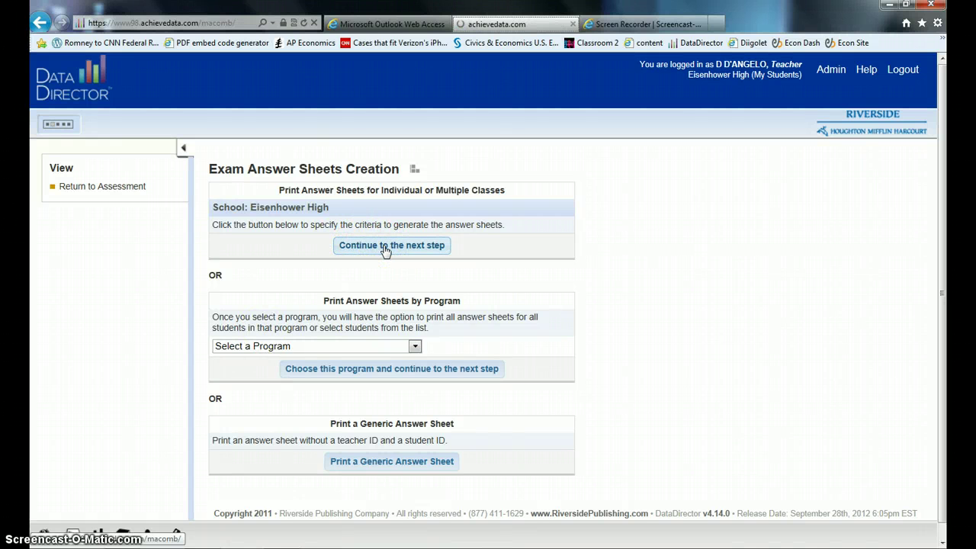
# Generate answer sheets for term S1, periods 1 and 3.
pyautogui.click(358, 239)
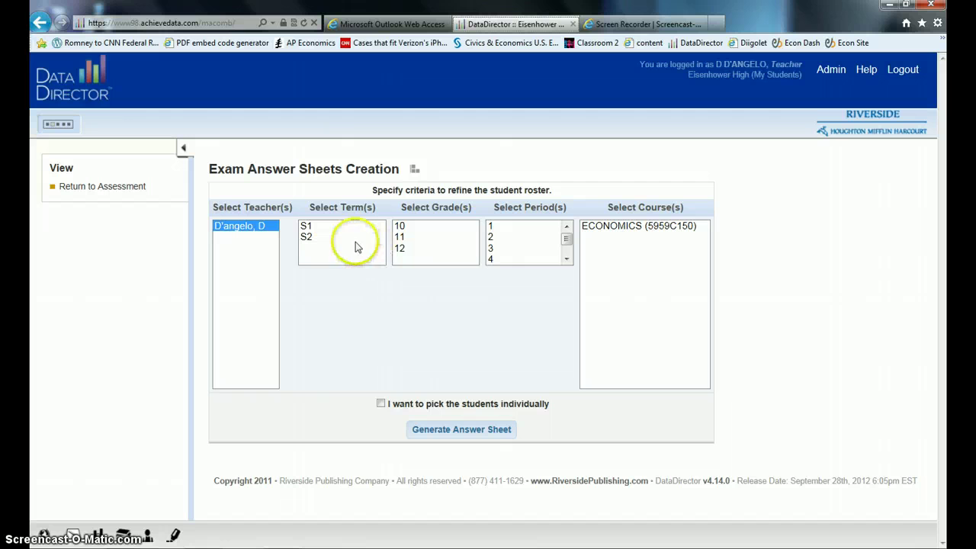
pyautogui.click(309, 227)
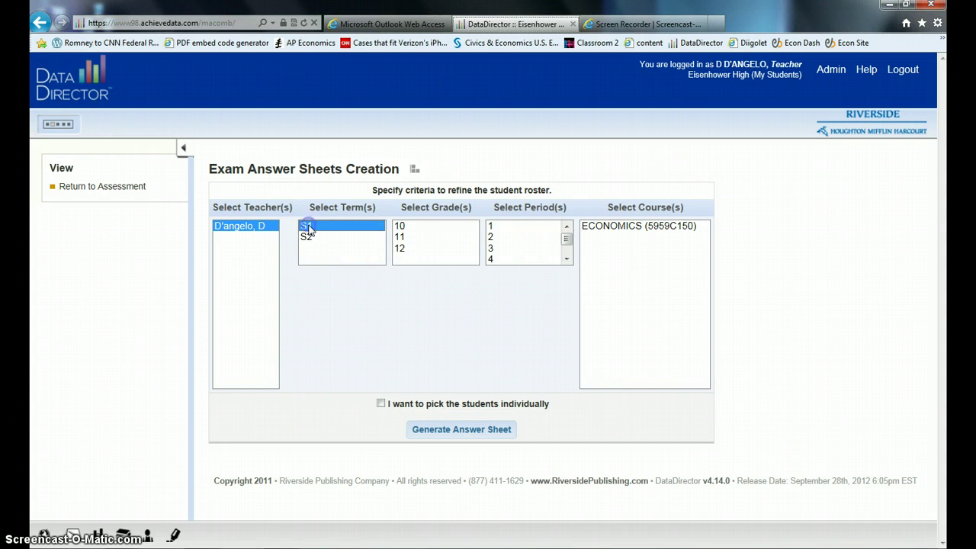
pyautogui.click(328, 227)
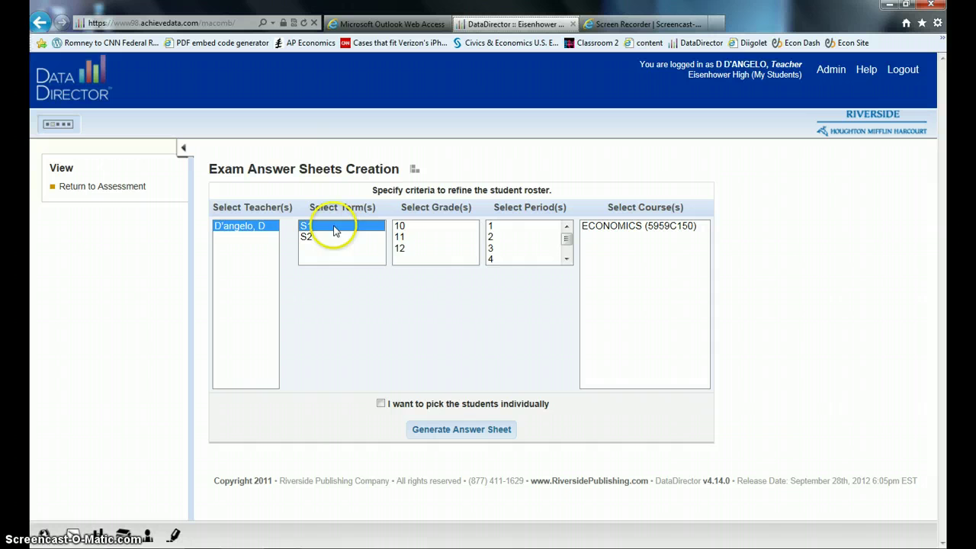
pyautogui.click(499, 229)
pyautogui.click(497, 238)
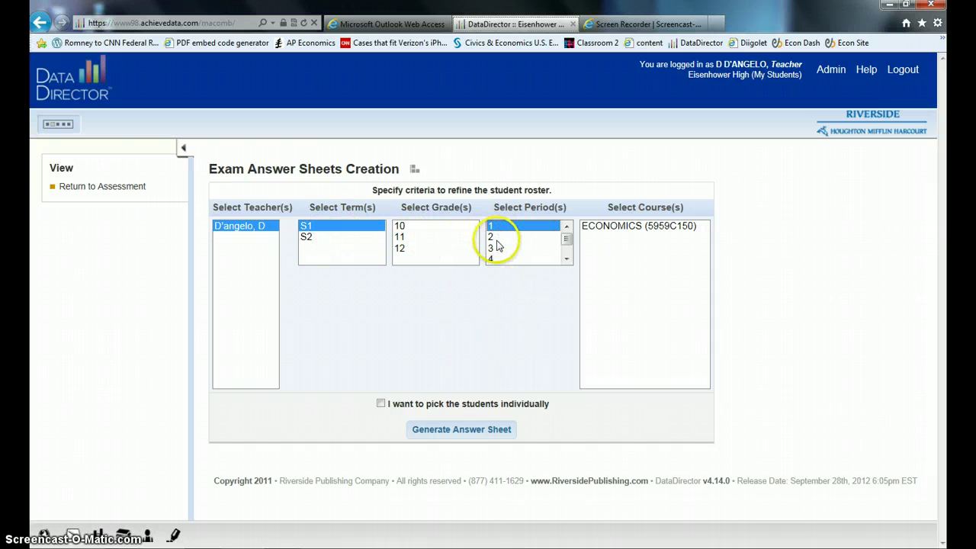
pyautogui.click(497, 239)
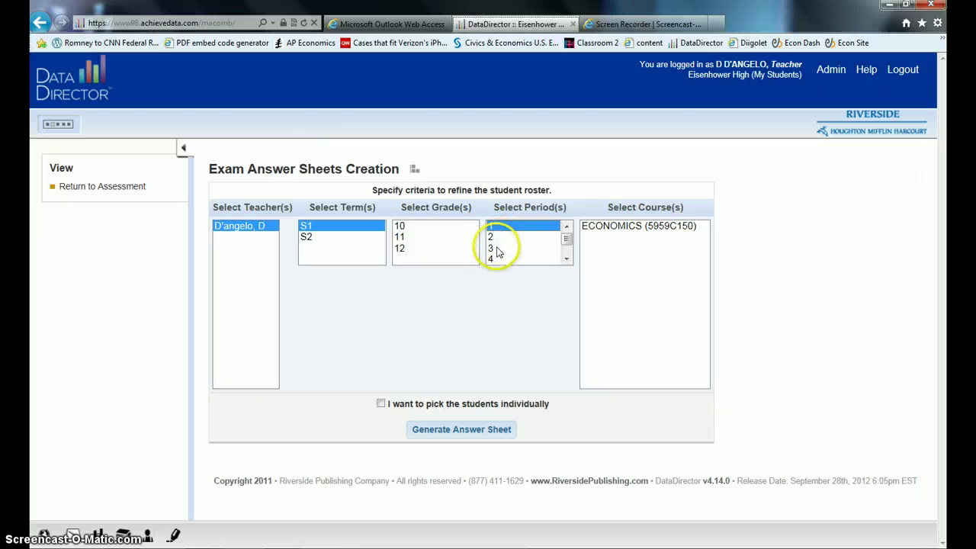
pyautogui.keyDown('ctrl'); pyautogui.click(496, 249); pyautogui.keyUp('ctrl')
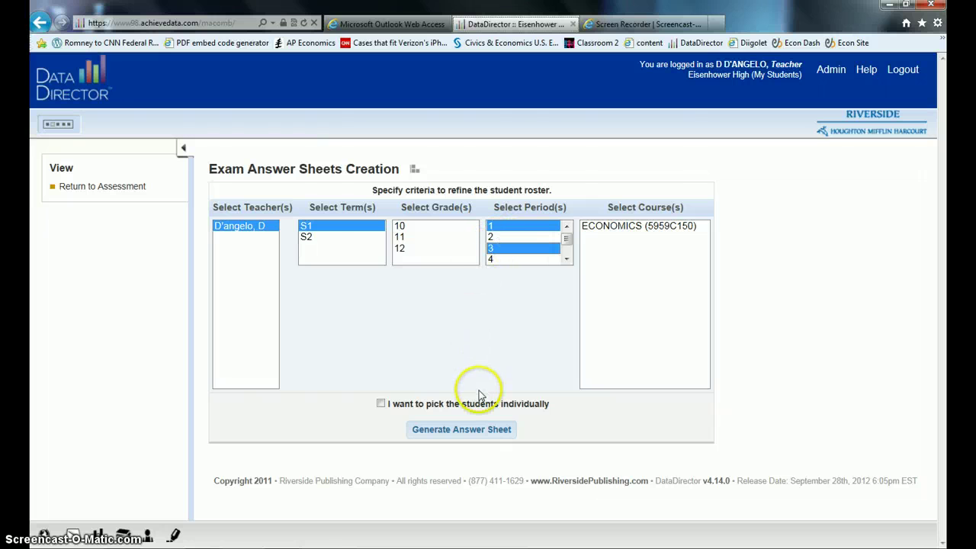
pyautogui.click(461, 432)
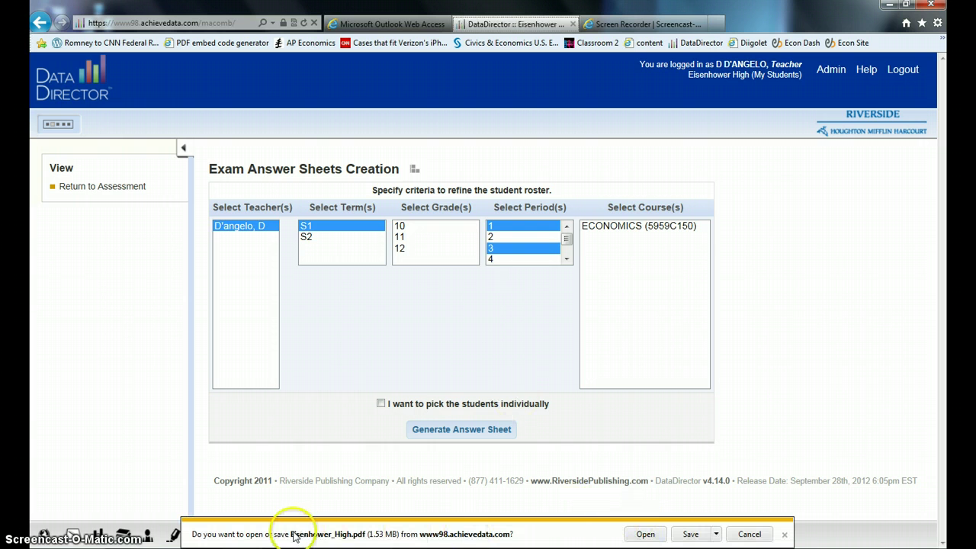
# Open Eisenhower_High.pdf in Adobe Reader and page down to the first student's sheet on page 3.
pyautogui.click(644, 534)
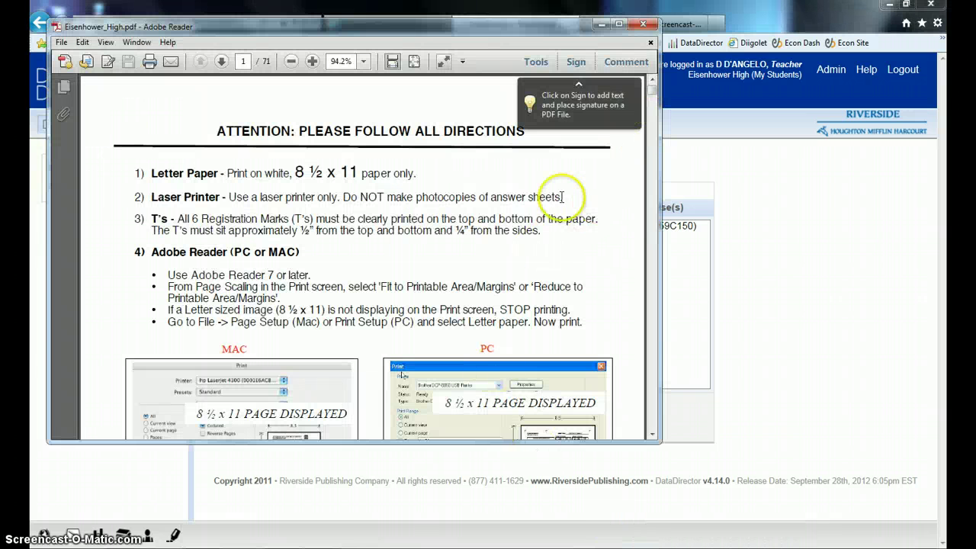
pyautogui.click(652, 265)
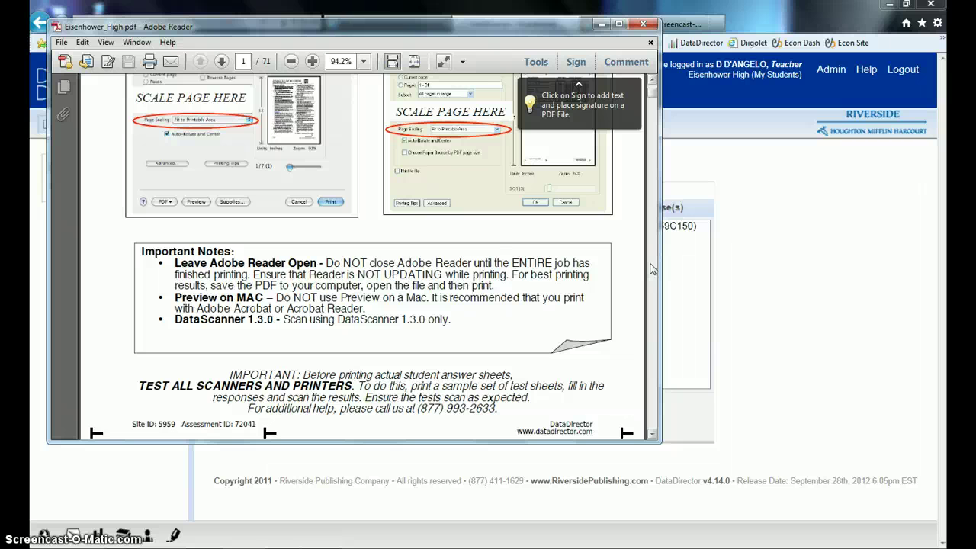
pyautogui.click(652, 269)
pyautogui.click(652, 269)
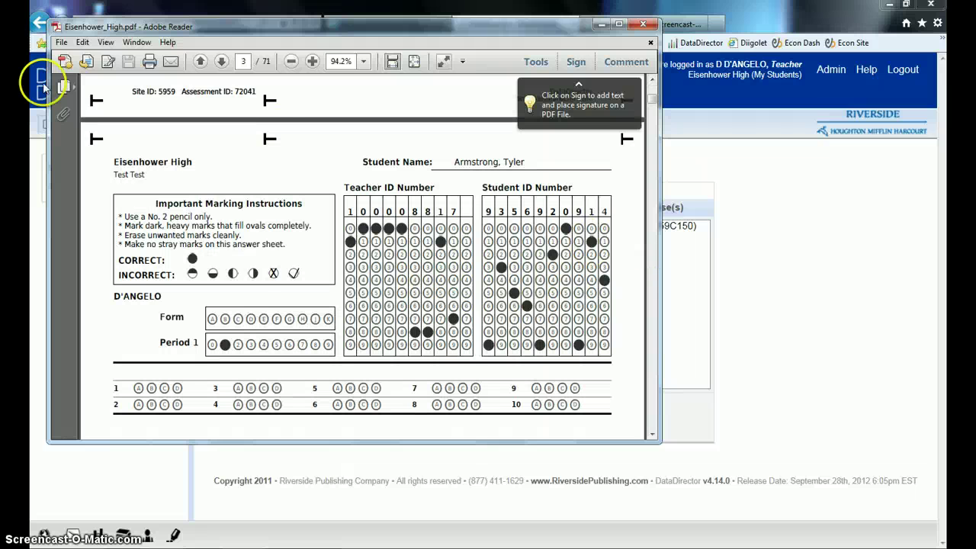
# Print all 71 pages to \\00-printsrv\FollowMe-Printer-A.
pyautogui.click(61, 42)
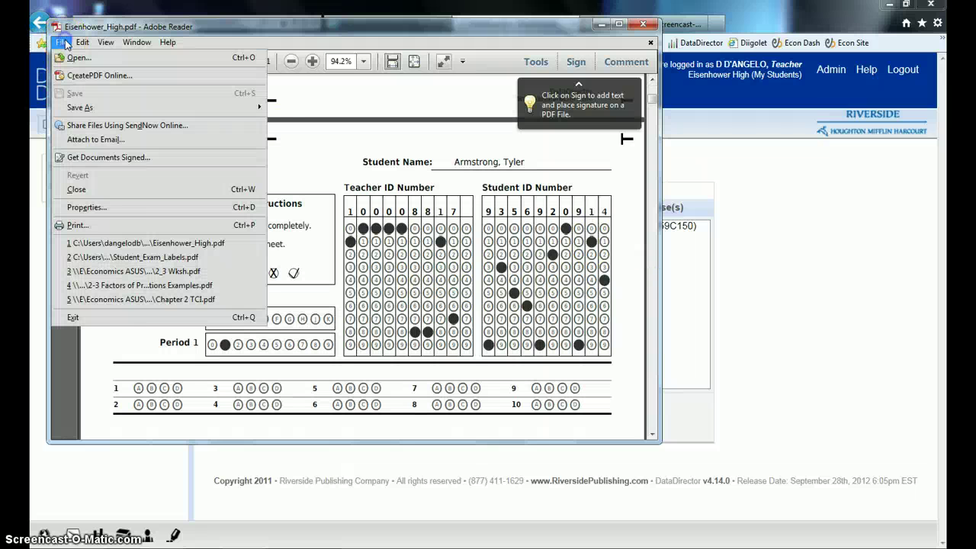
pyautogui.click(96, 225)
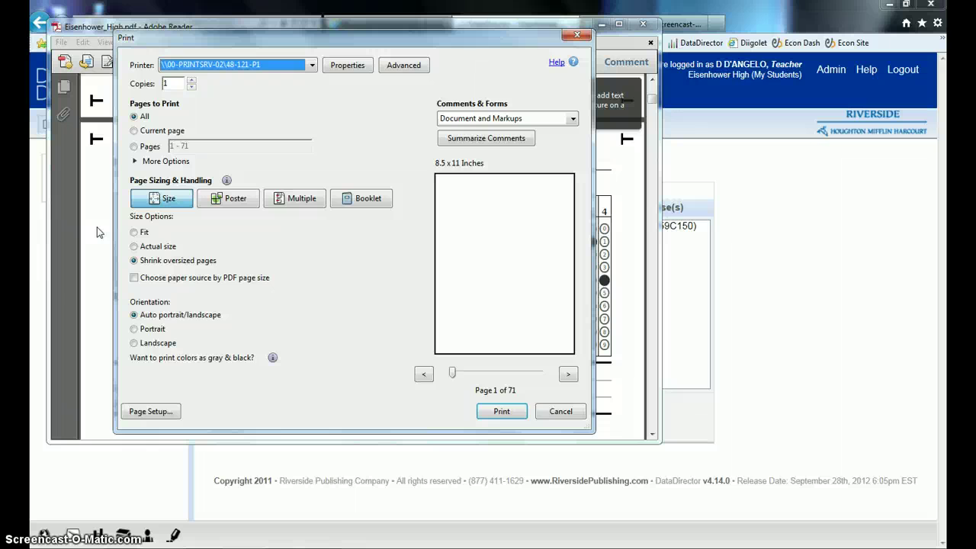
pyautogui.click(312, 65)
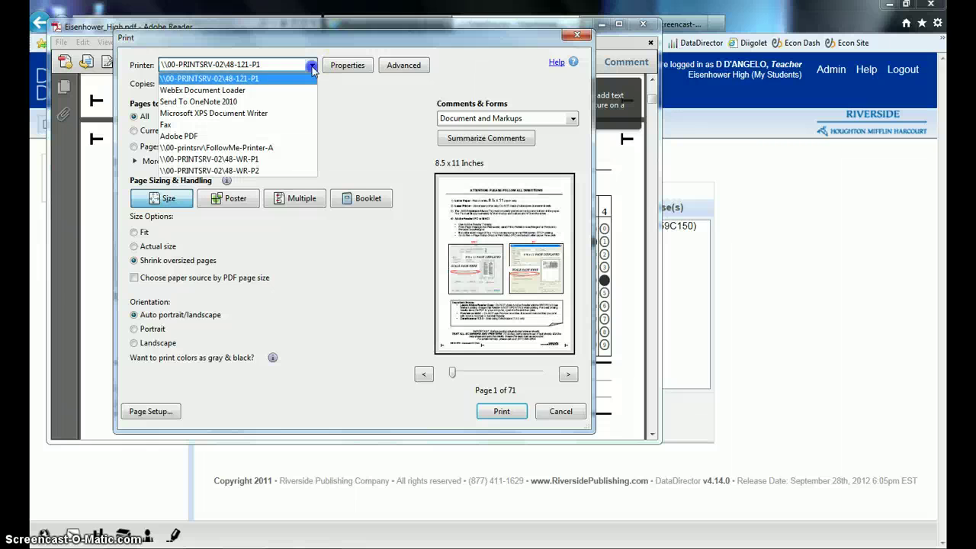
pyautogui.click(268, 147)
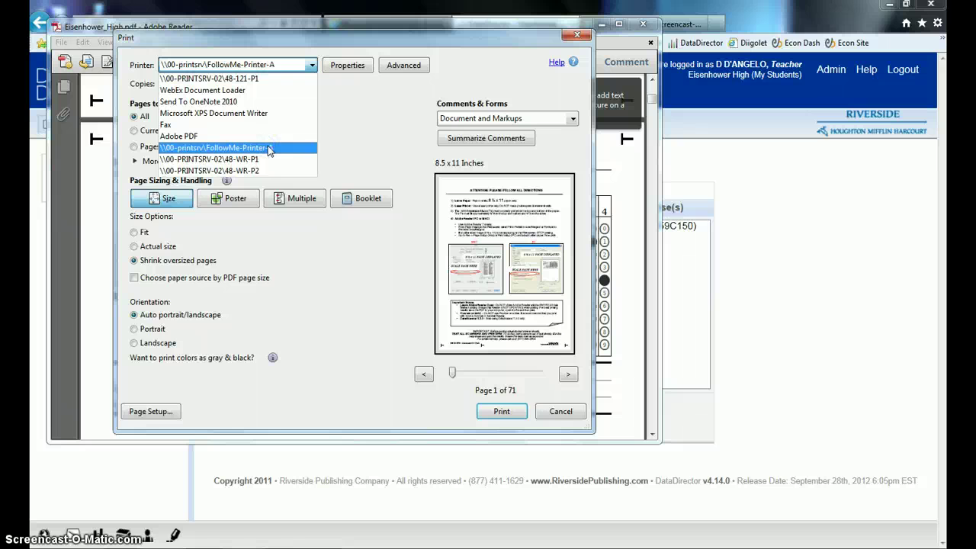
pyautogui.click(268, 147)
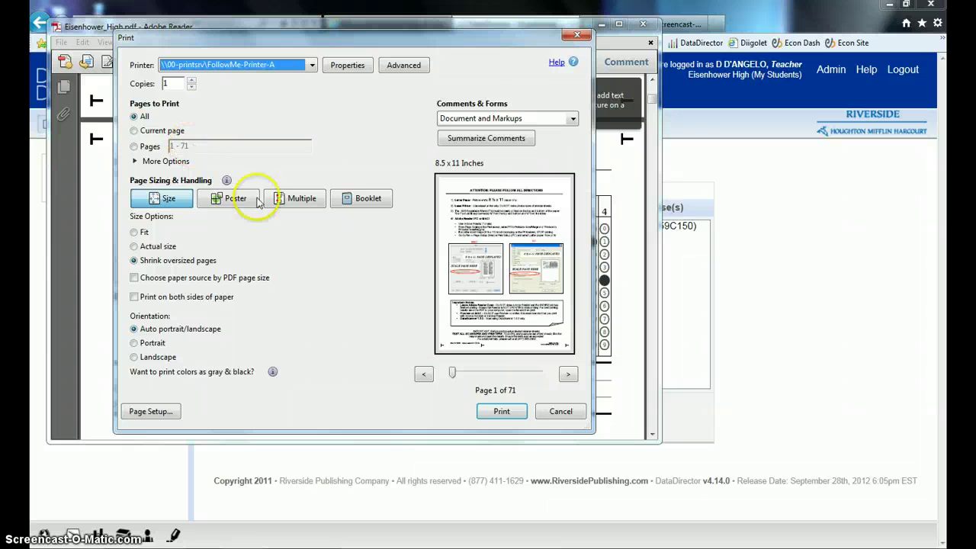
pyautogui.click(502, 412)
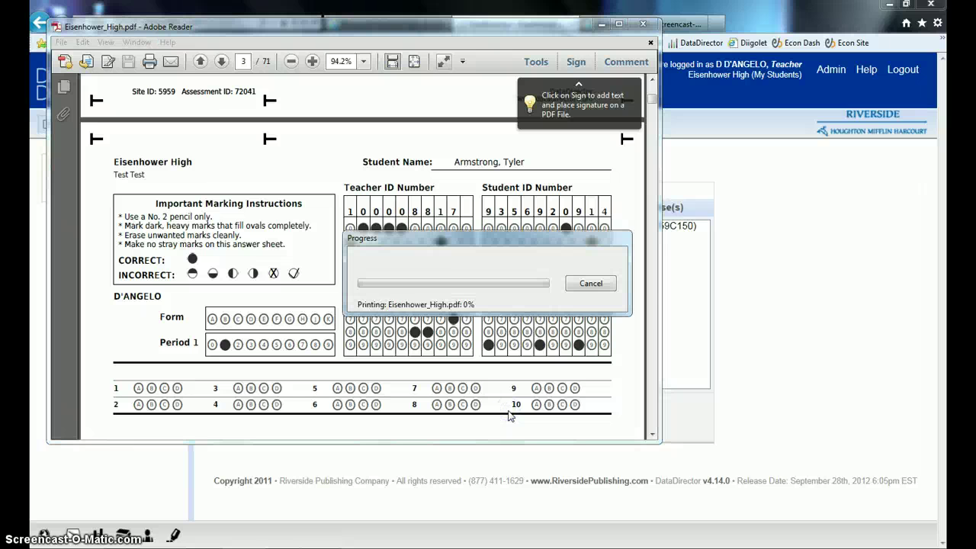
pyautogui.click(454, 352)
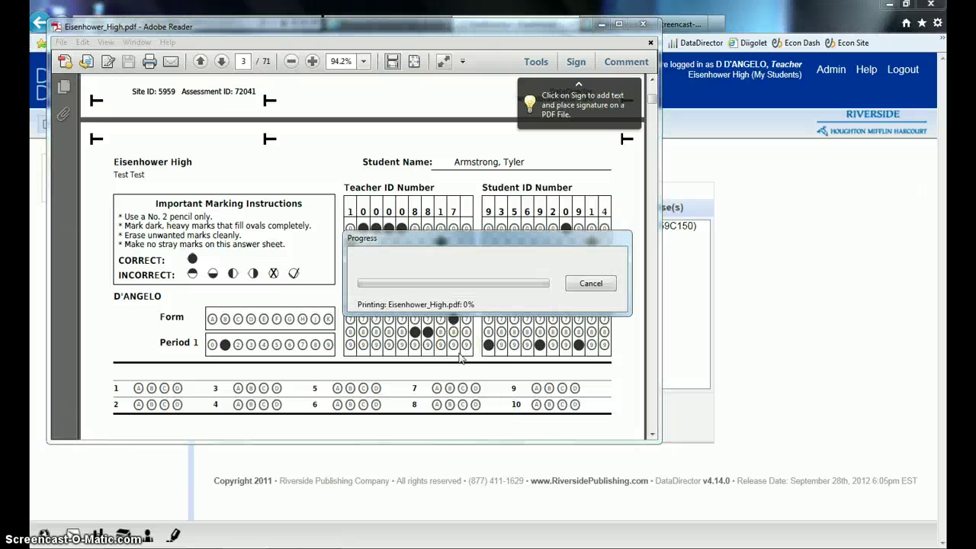